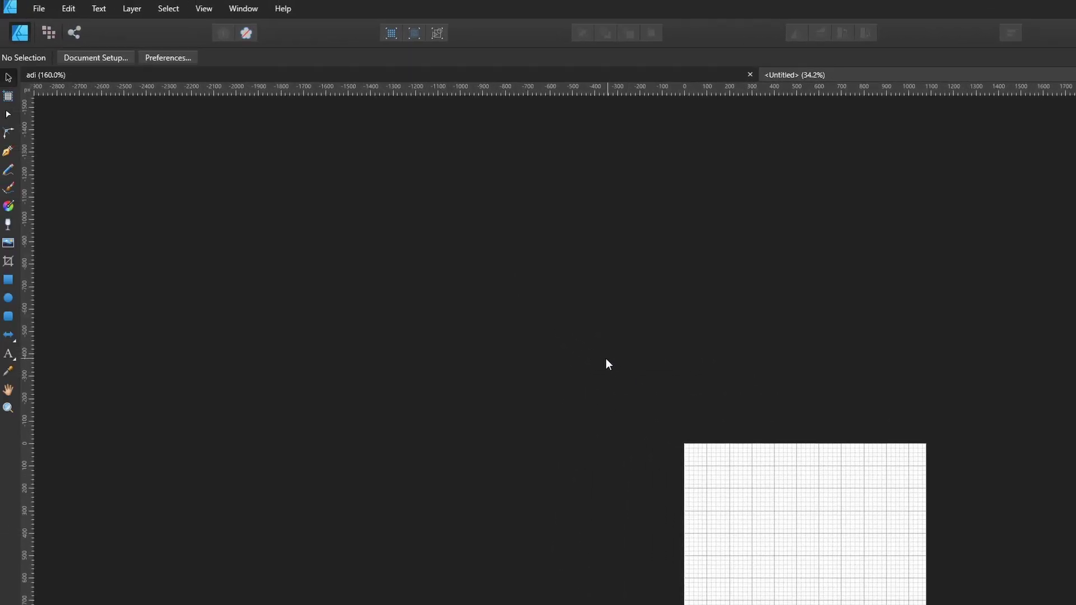
Enable the Isometric panel from View > Studio.
click(204, 8)
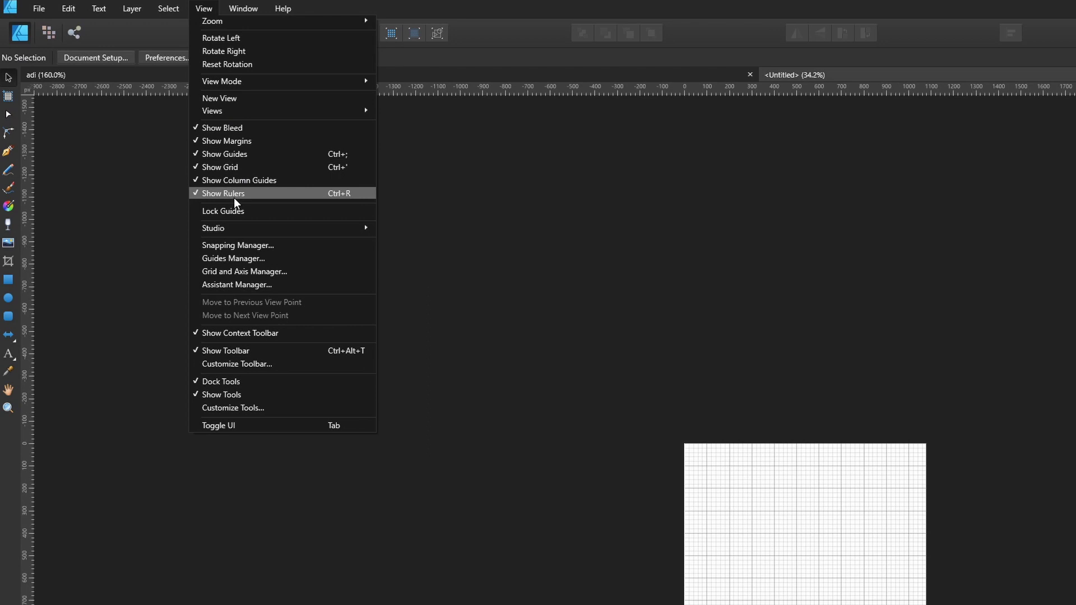
mouse_move(236, 232)
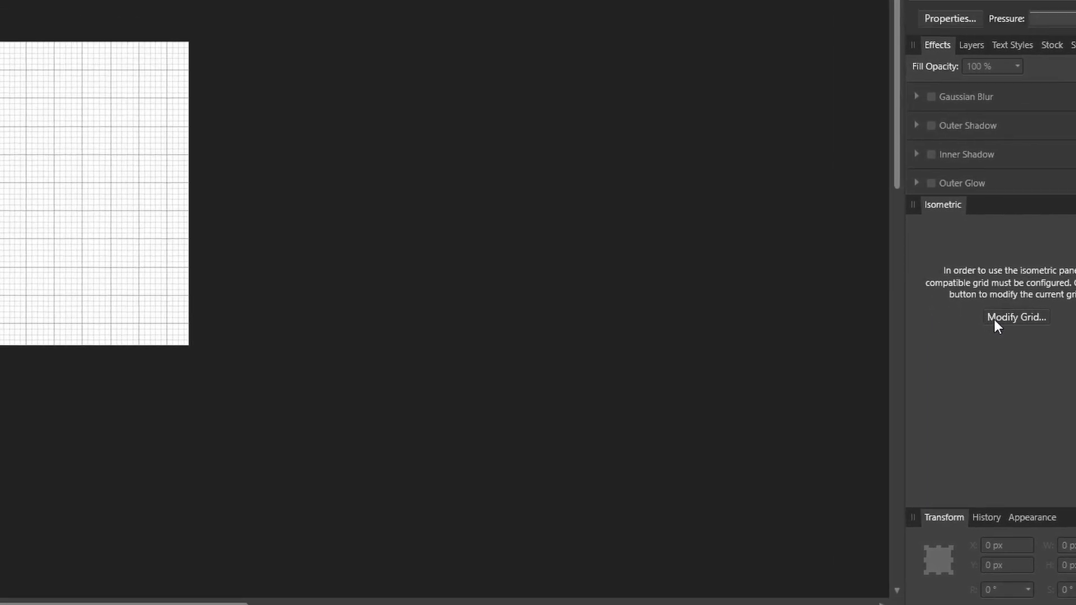
Switch the grid to Cube mode and tilt the axis cube to an O angle of 24,6.
click(940, 362)
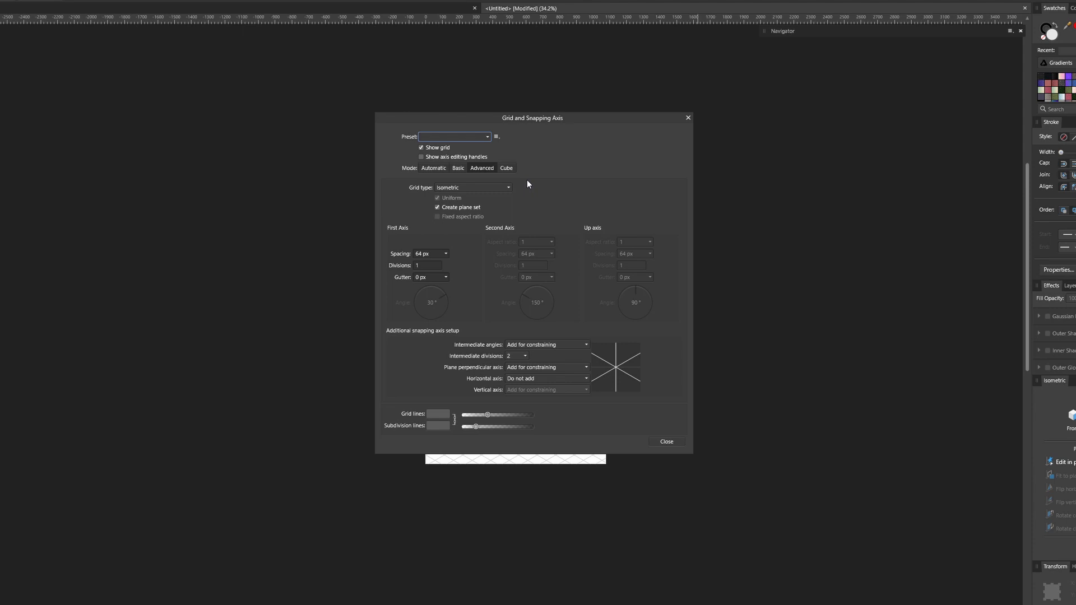
click(504, 146)
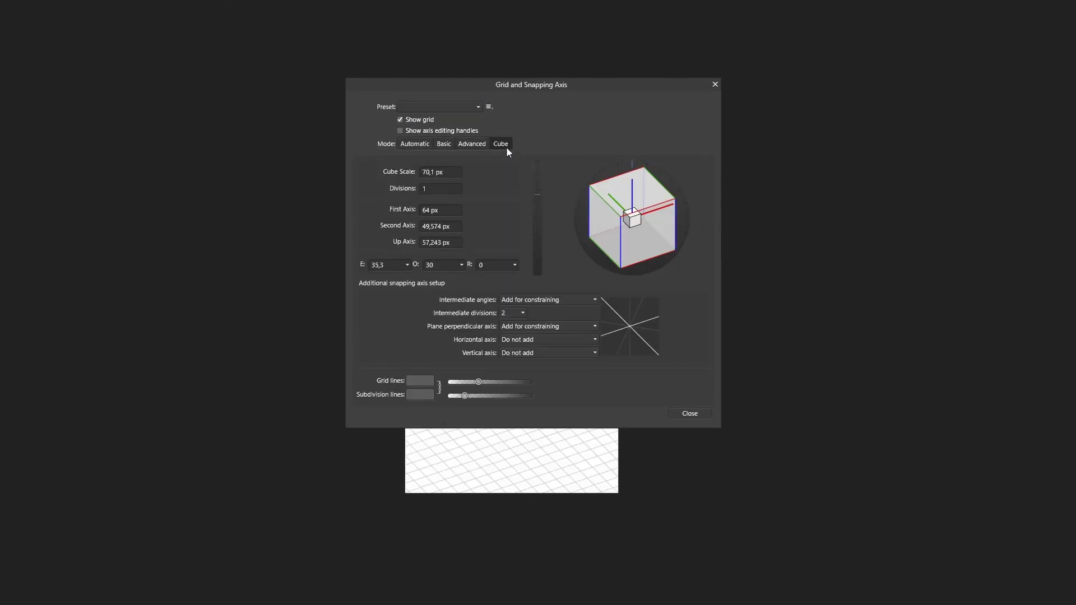
mouse_move(590, 207)
mouse_down()
mouse_move(662, 221)
mouse_move(583, 223)
mouse_up()
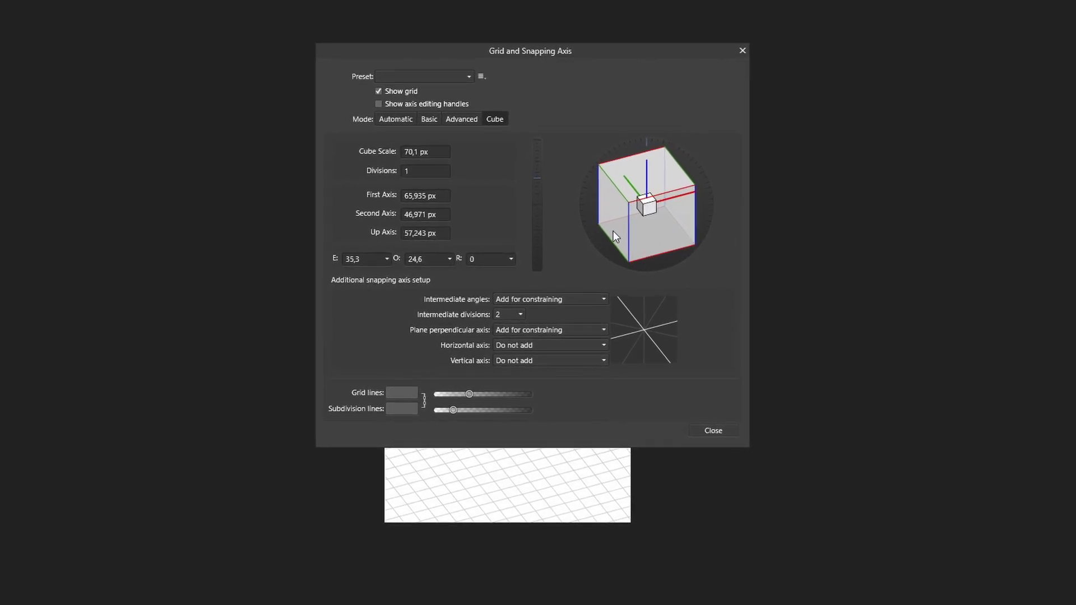
Apply the 64x32 Pixel Isometric (with Planes) preset with Isometric grid type.
click(443, 74)
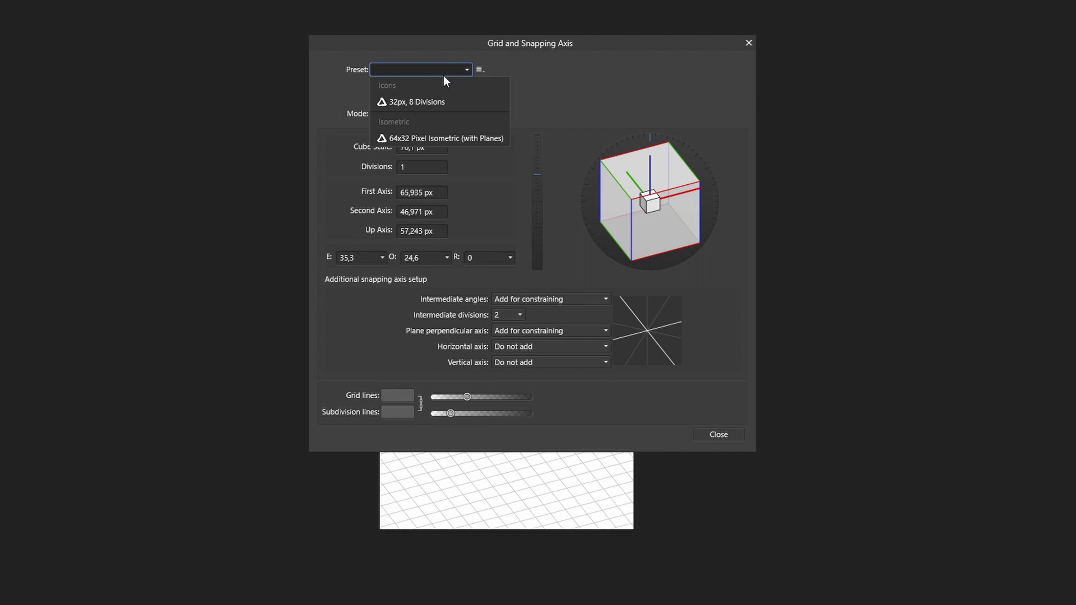
click(466, 136)
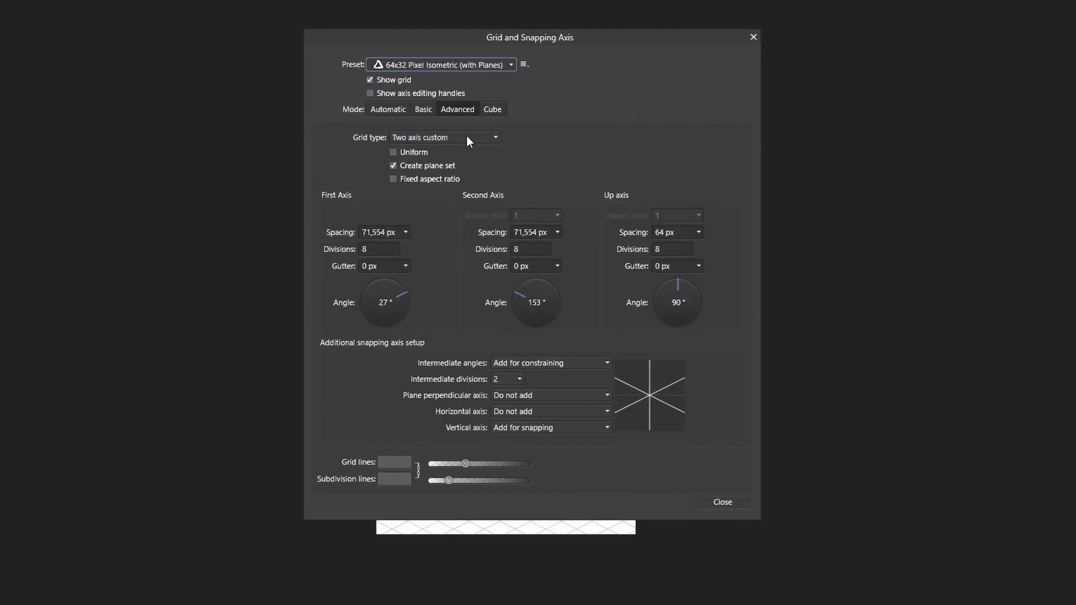
click(466, 135)
click(454, 178)
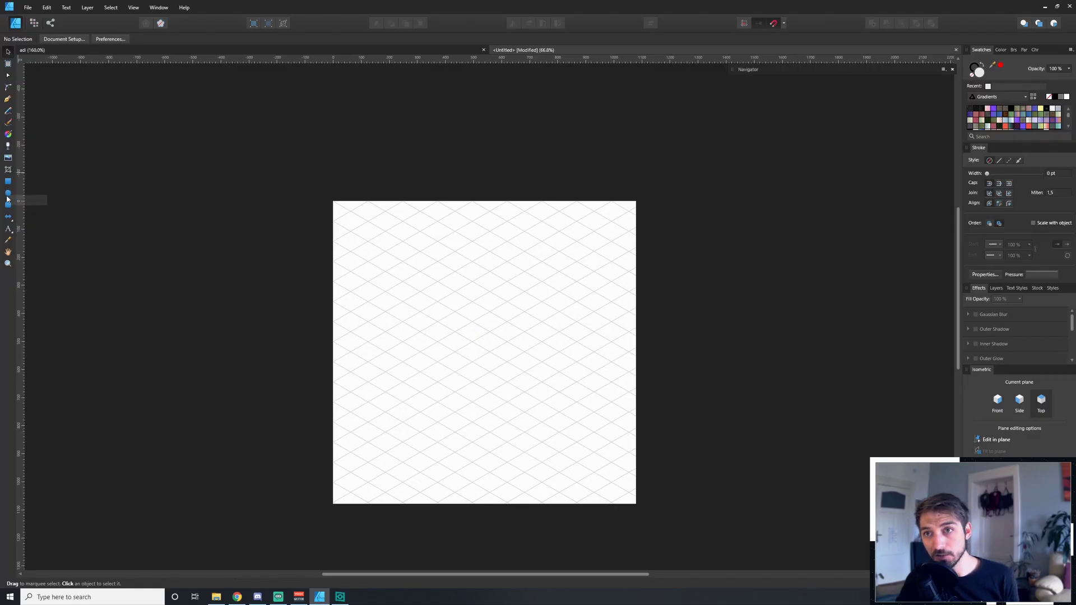
Draw a square with the Rectangle Tool in the upper left of the page.
click(7, 218)
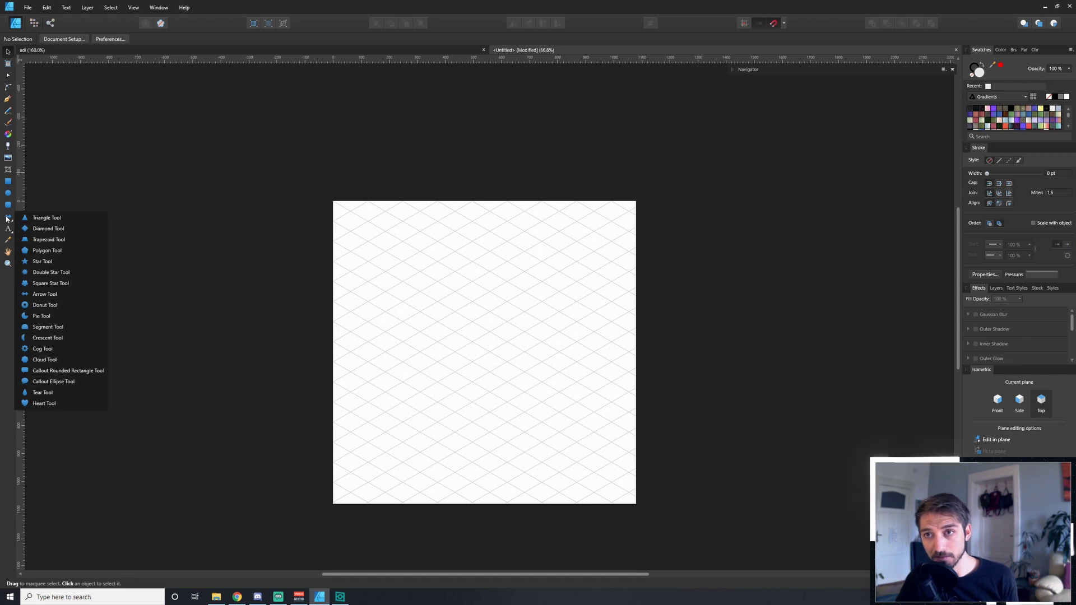
click(7, 181)
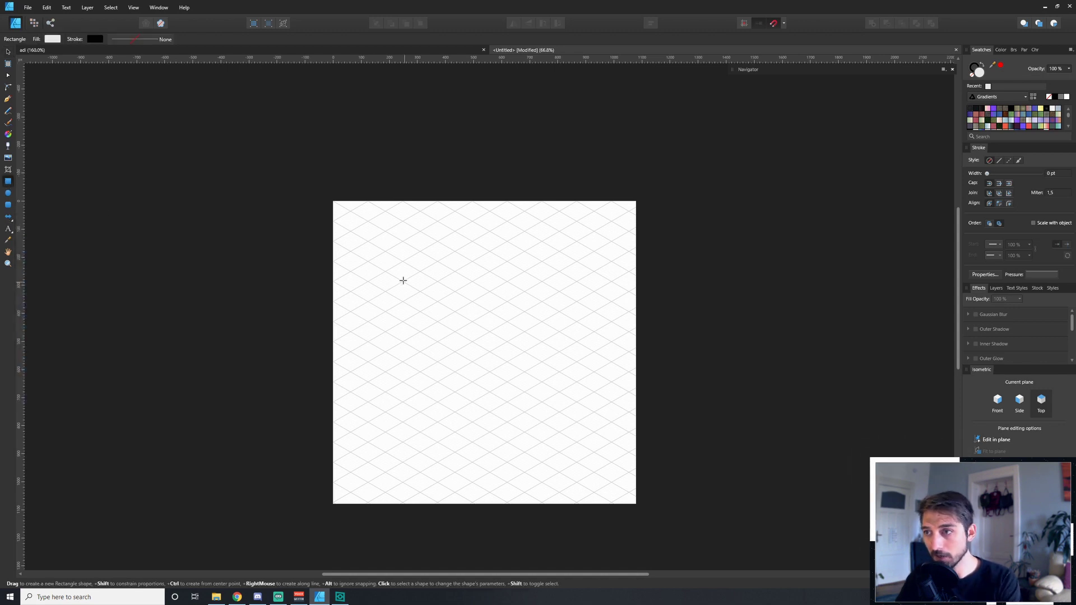
drag(388, 261, 476, 349)
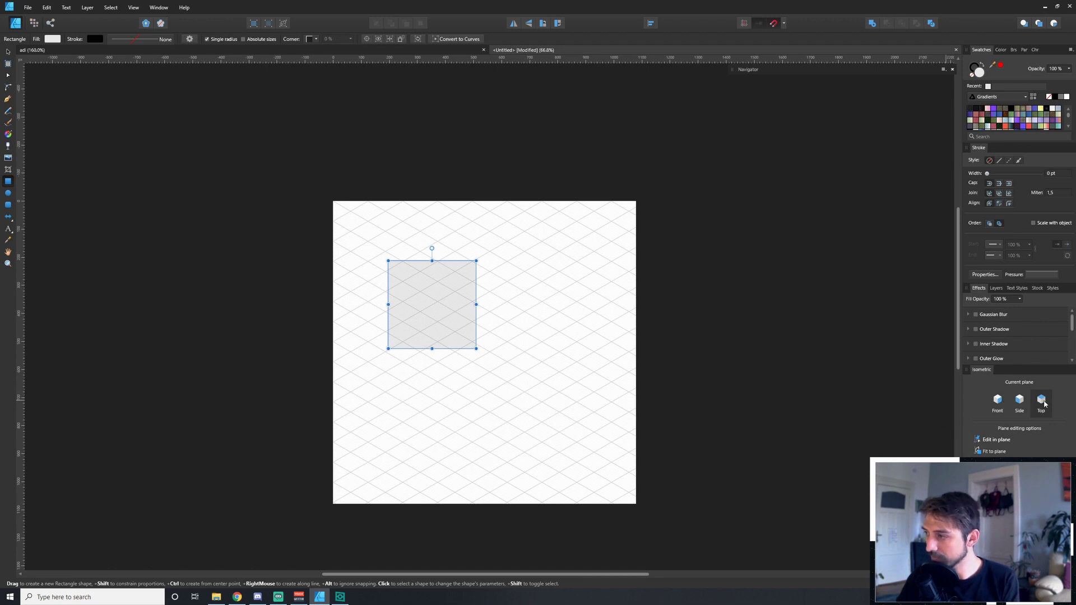
Make Top the current plane and fit the square onto it as a diamond.
click(1019, 400)
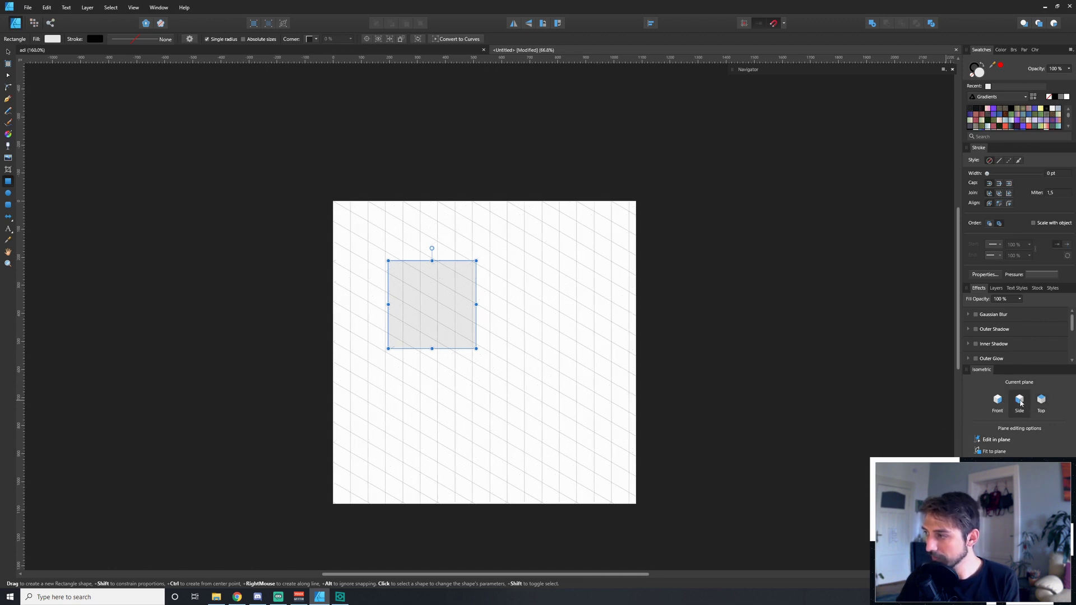
click(998, 400)
click(1017, 401)
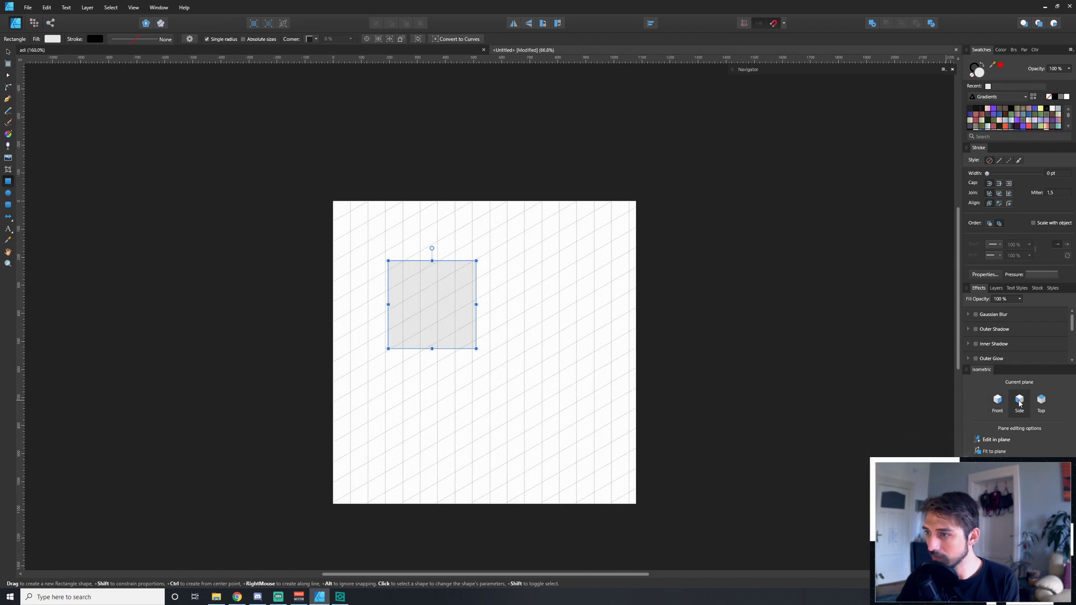
click(1041, 401)
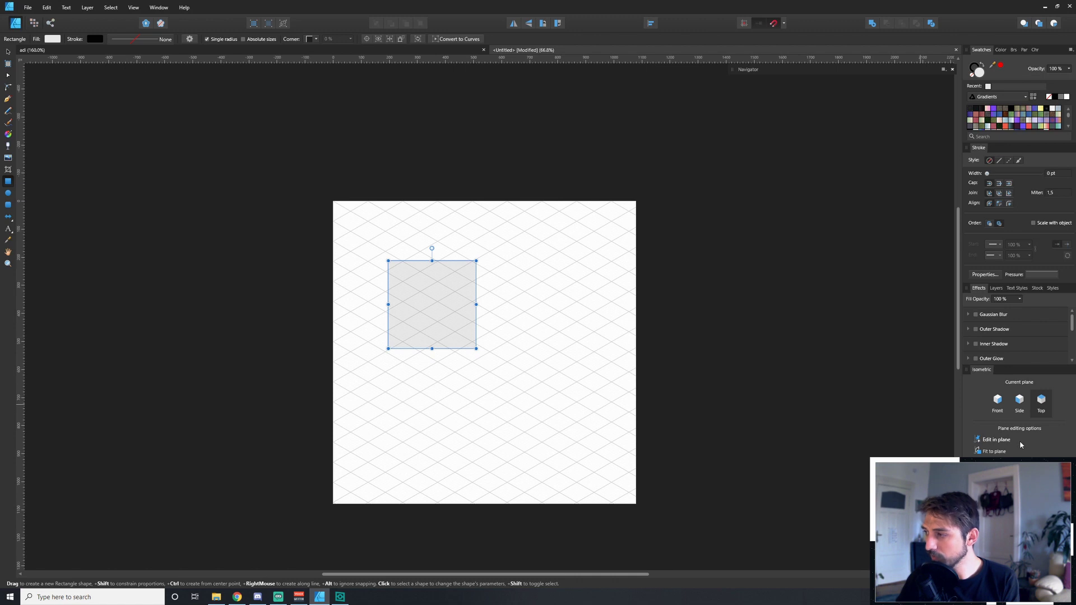
click(995, 452)
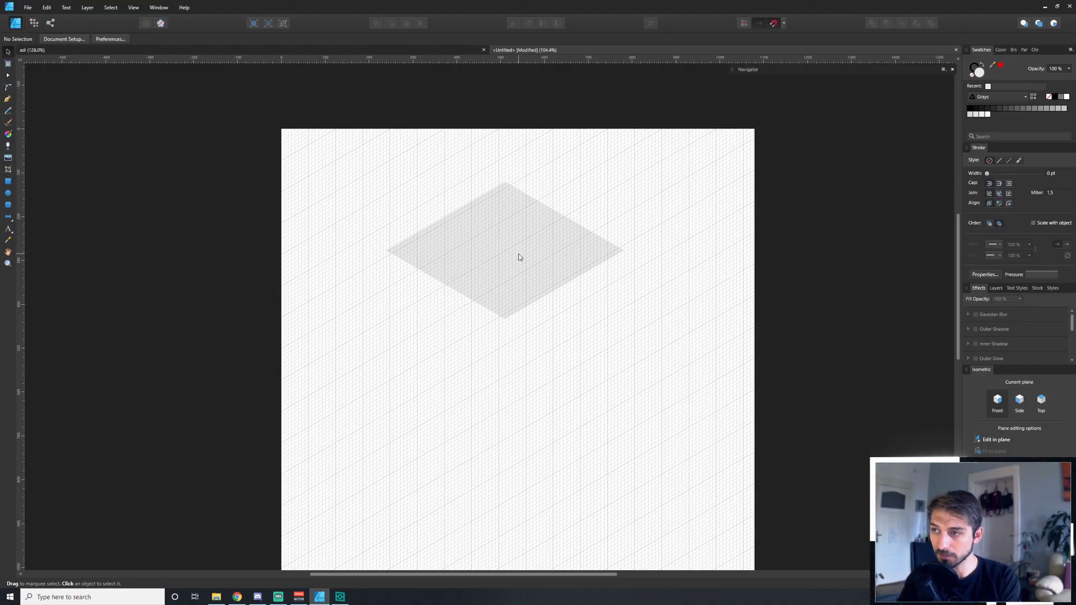
Copy the diamond, fit the copy to the Side plane, and snap it to the top face's edge.
click(518, 257)
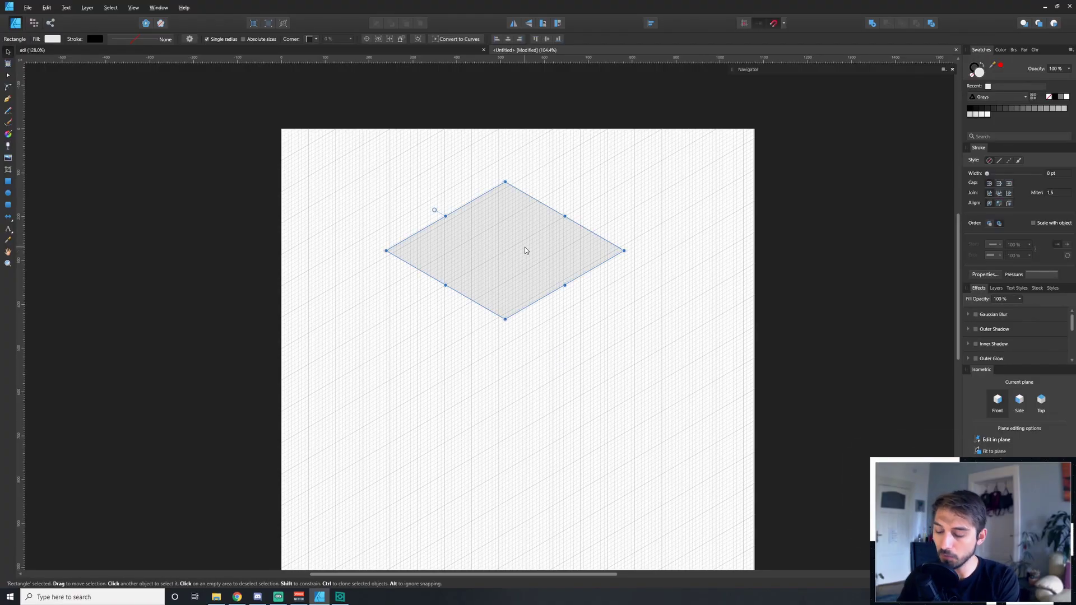
drag(525, 247, 472, 318)
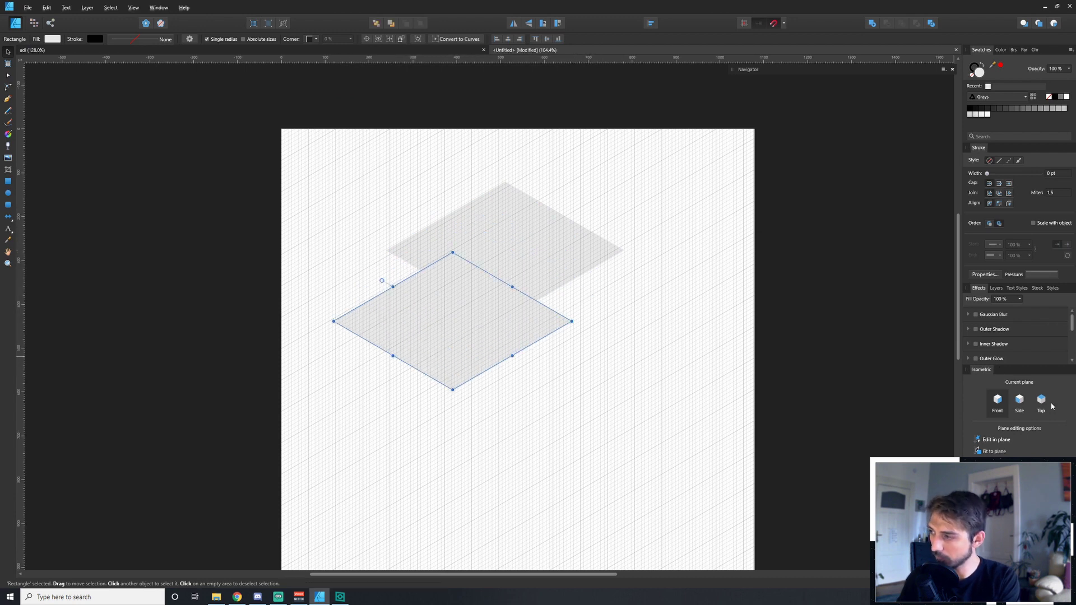
click(1021, 402)
click(995, 451)
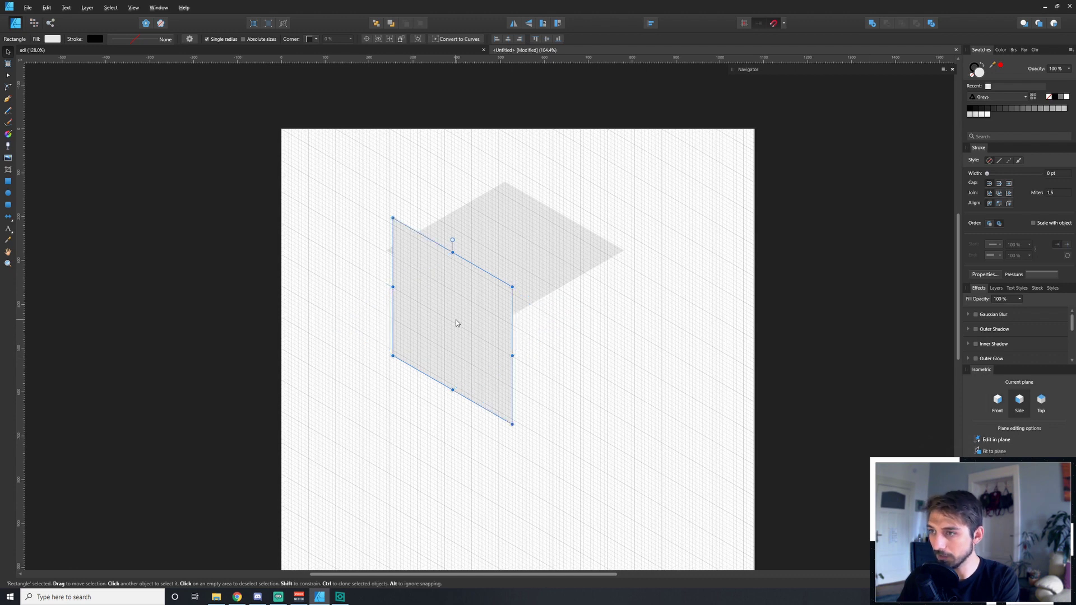
mouse_move(456, 323)
mouse_down()
mouse_move(459, 355)
mouse_move(553, 351)
mouse_up()
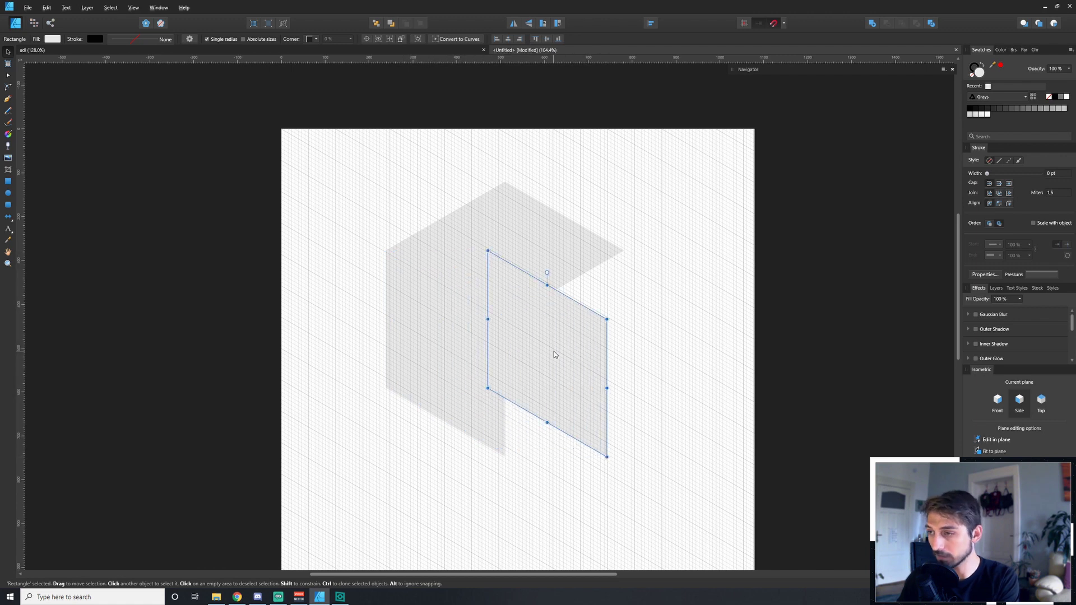
Fit another face onto the Front plane and move it onto the cube's right side.
click(998, 407)
click(995, 451)
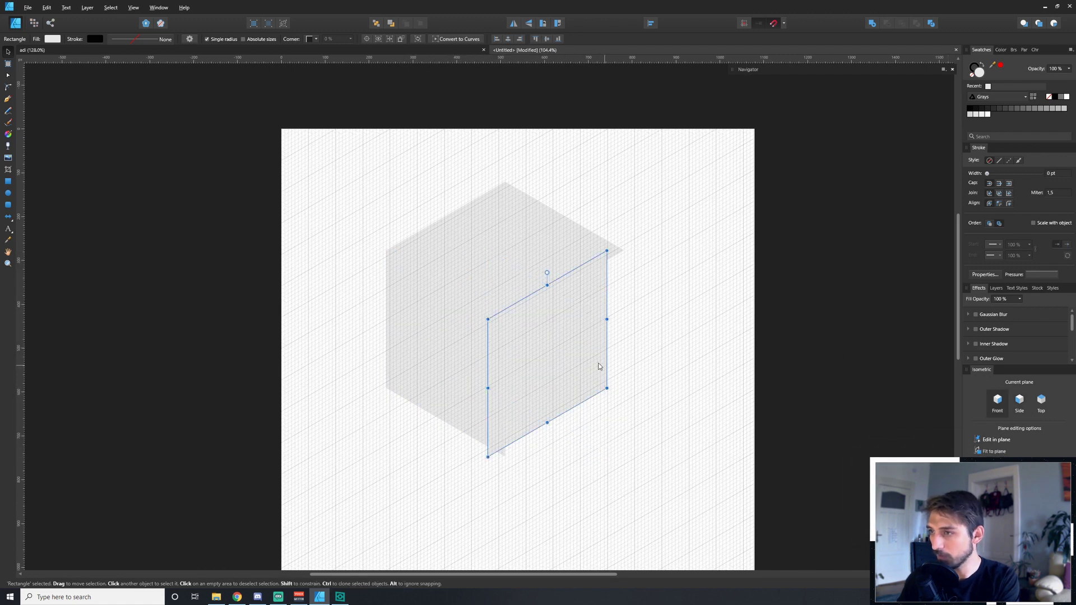
drag(563, 359, 577, 355)
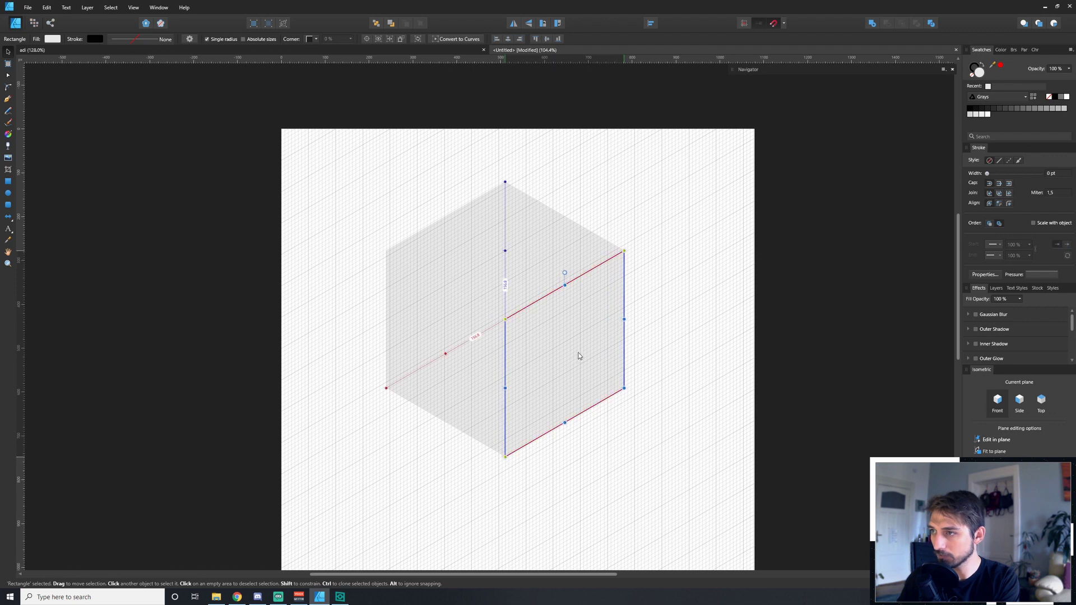
click(698, 313)
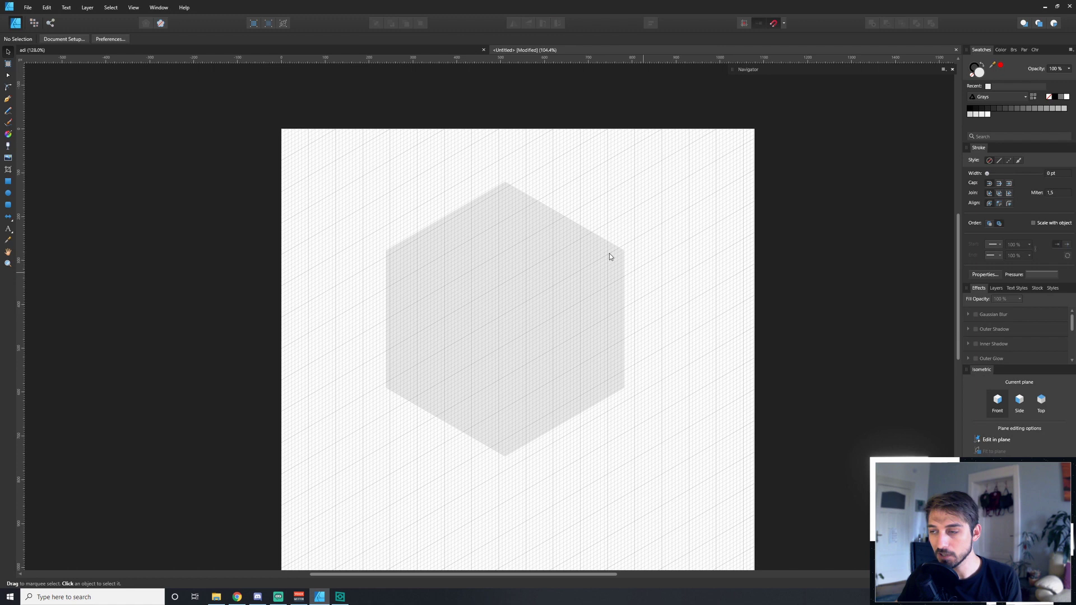
Fill the top face mid grey, the left face lighter grey and the right face darkest grey.
click(548, 256)
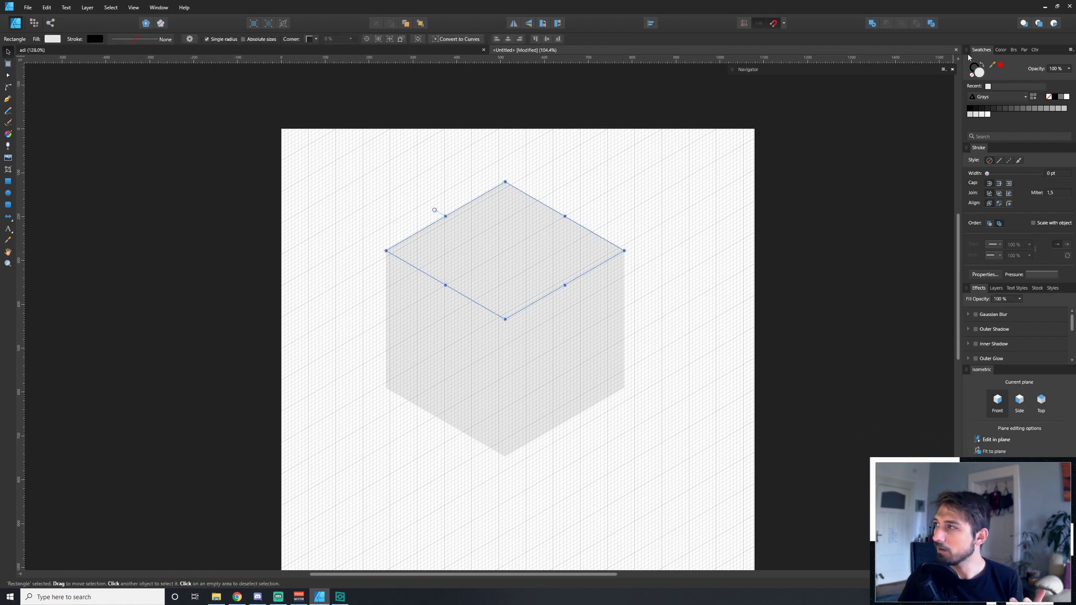
click(1024, 110)
click(499, 338)
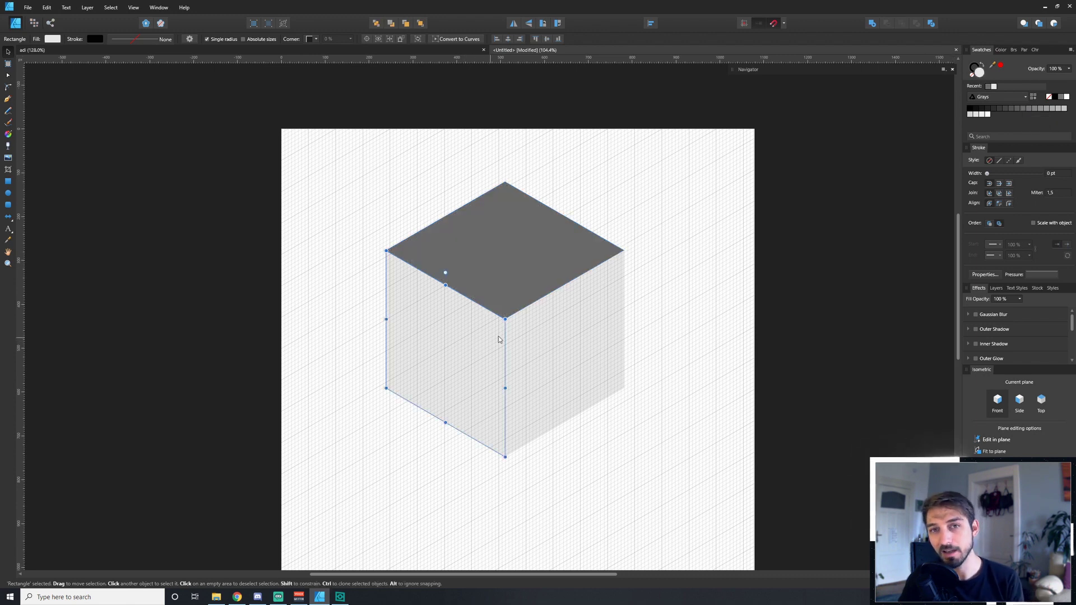
click(1034, 111)
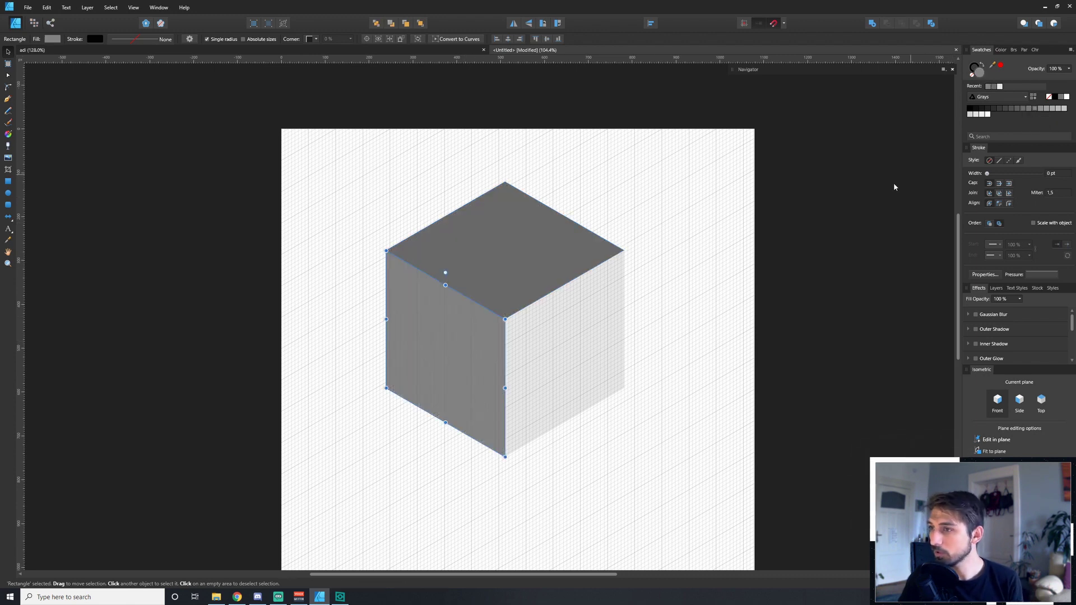
click(594, 357)
click(1006, 111)
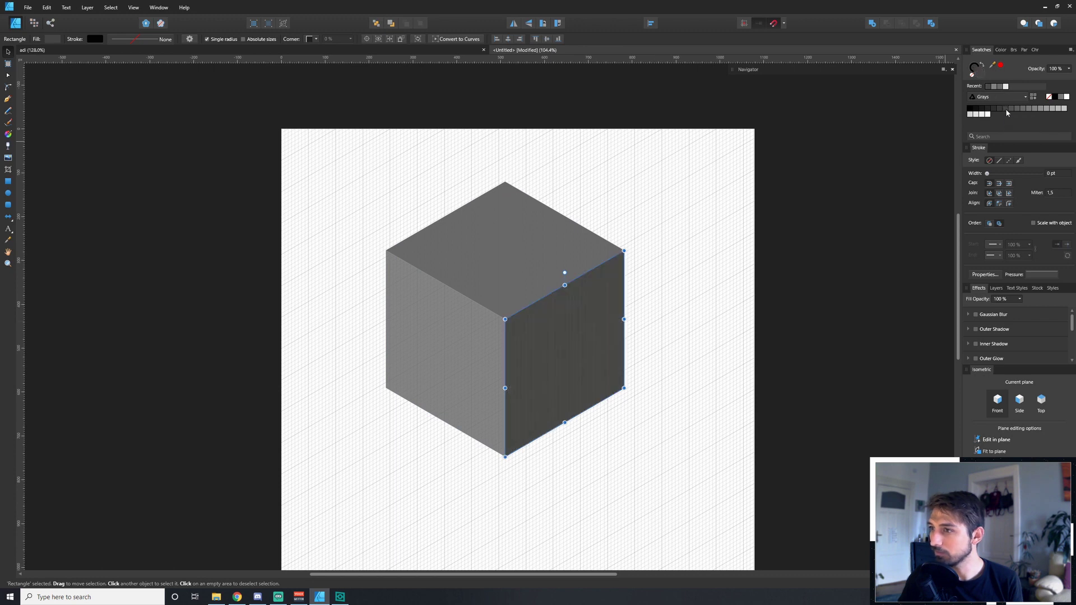
click(800, 210)
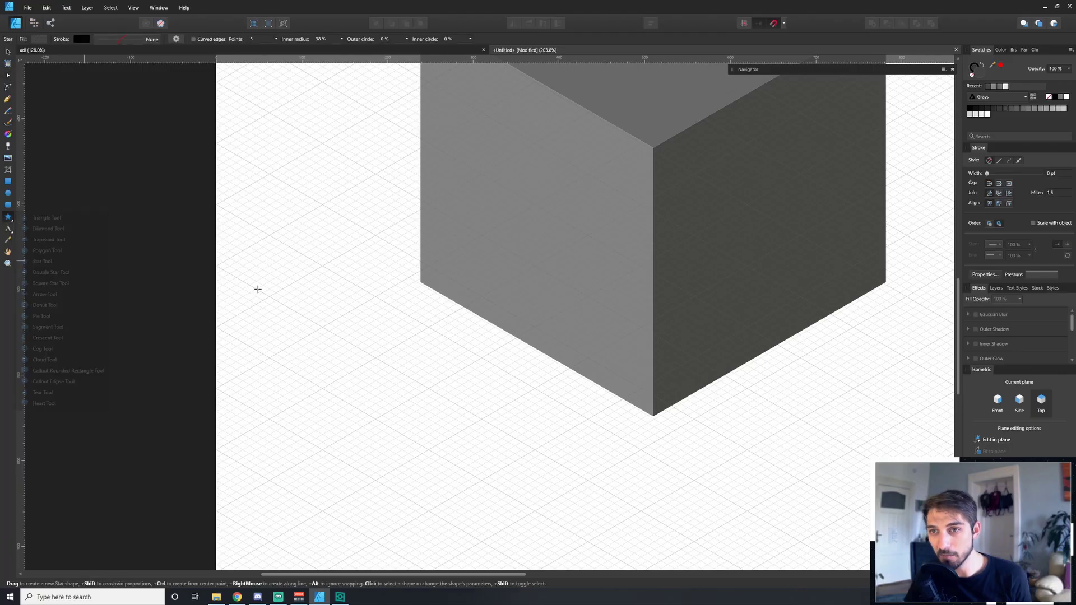
Draw a five-point star below the cube, fit it to the Top plane, and widen its inner radius to 65%.
drag(305, 343, 514, 480)
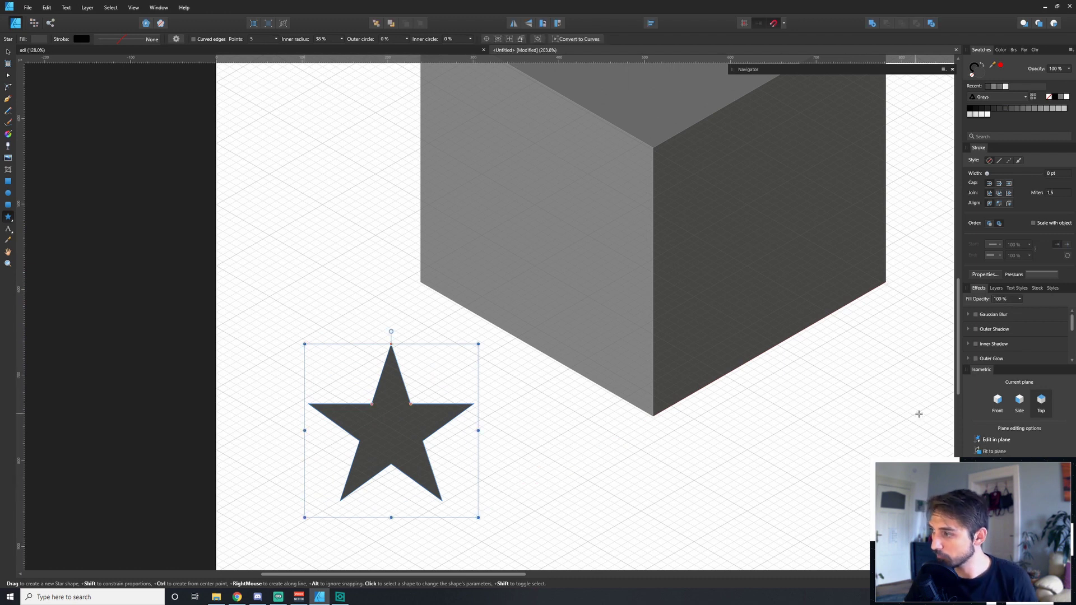
click(1019, 403)
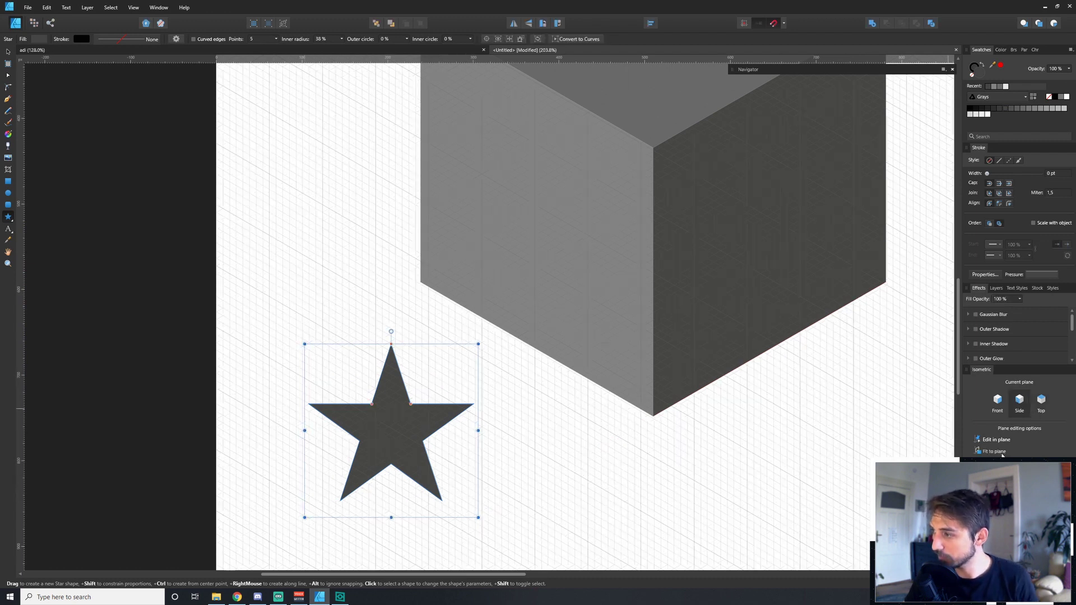
click(1005, 451)
click(1041, 402)
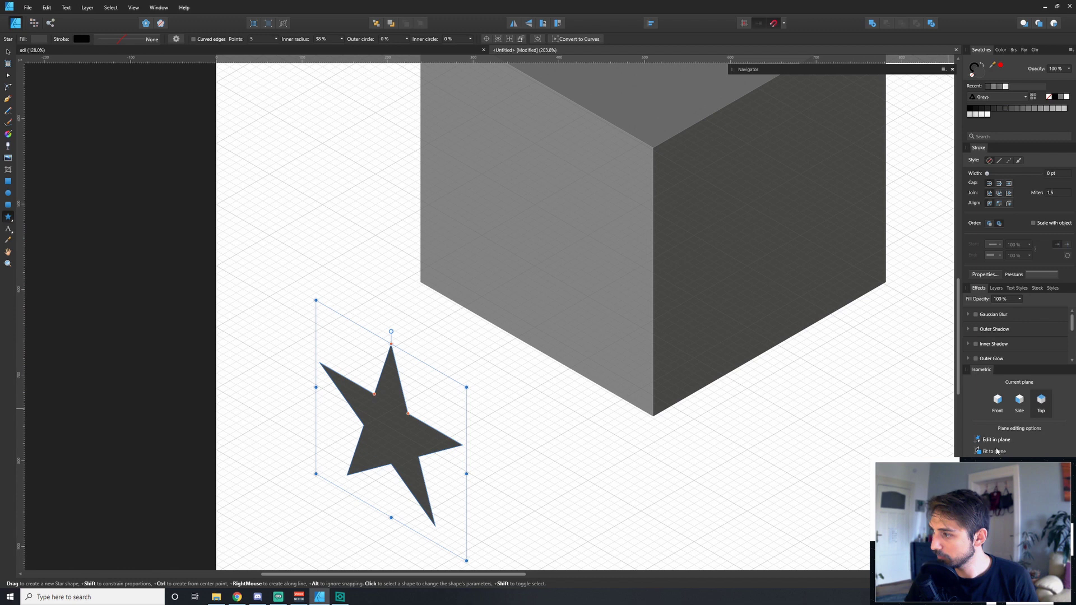
click(993, 451)
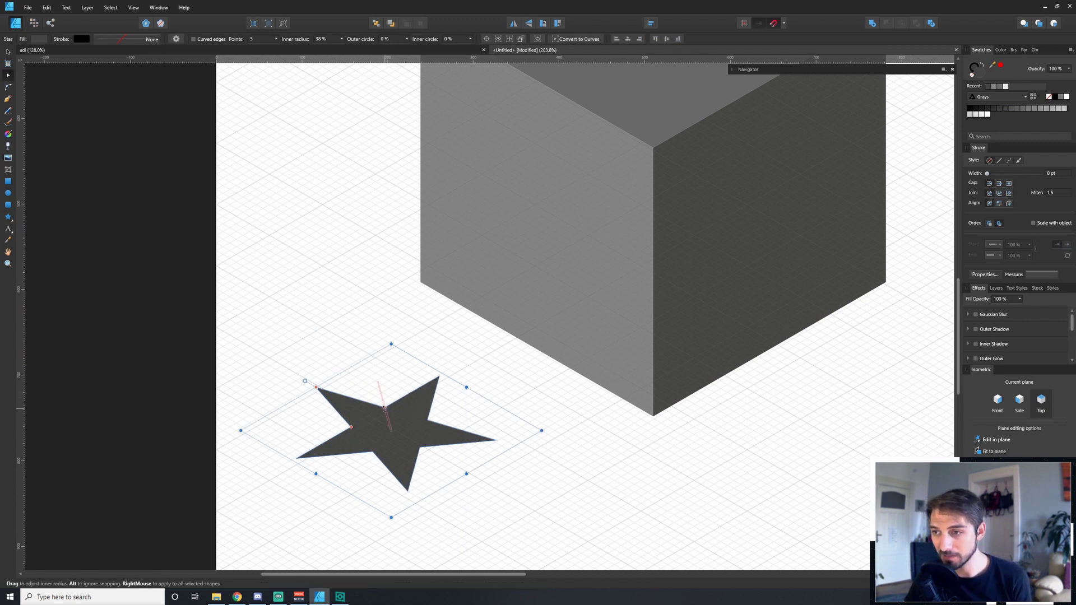
drag(384, 406, 380, 391)
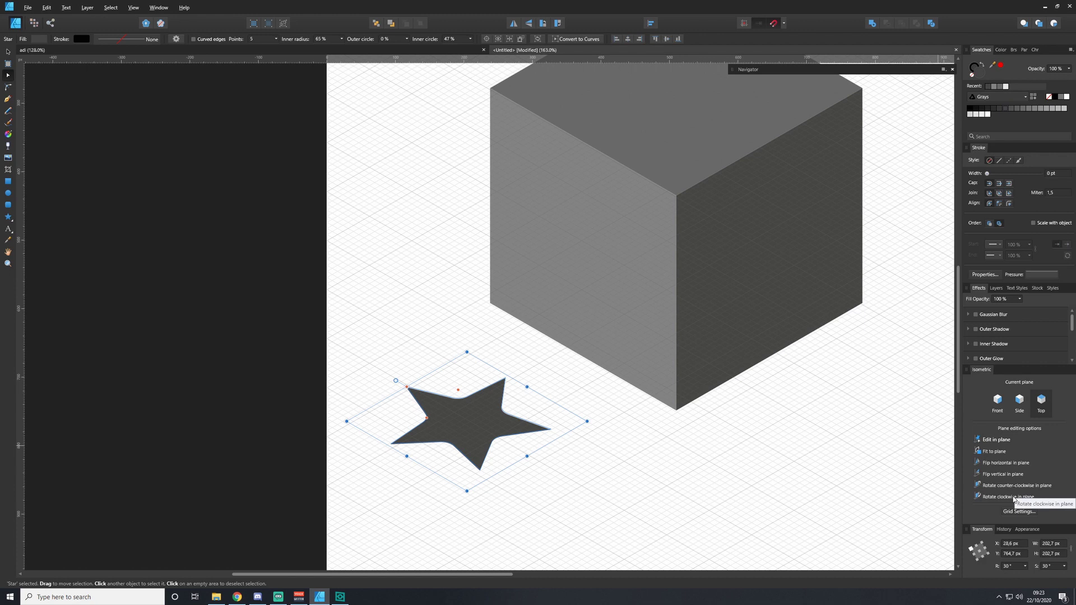
Fit the star to the Side plane, flip it vertically, then fit it to the Front plane.
click(1020, 401)
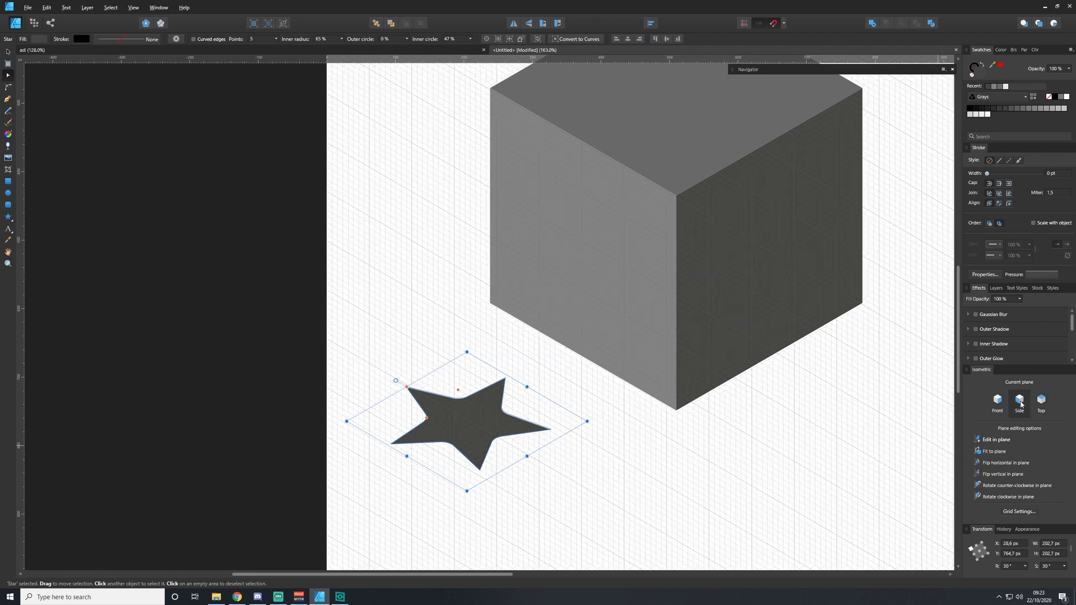
click(999, 454)
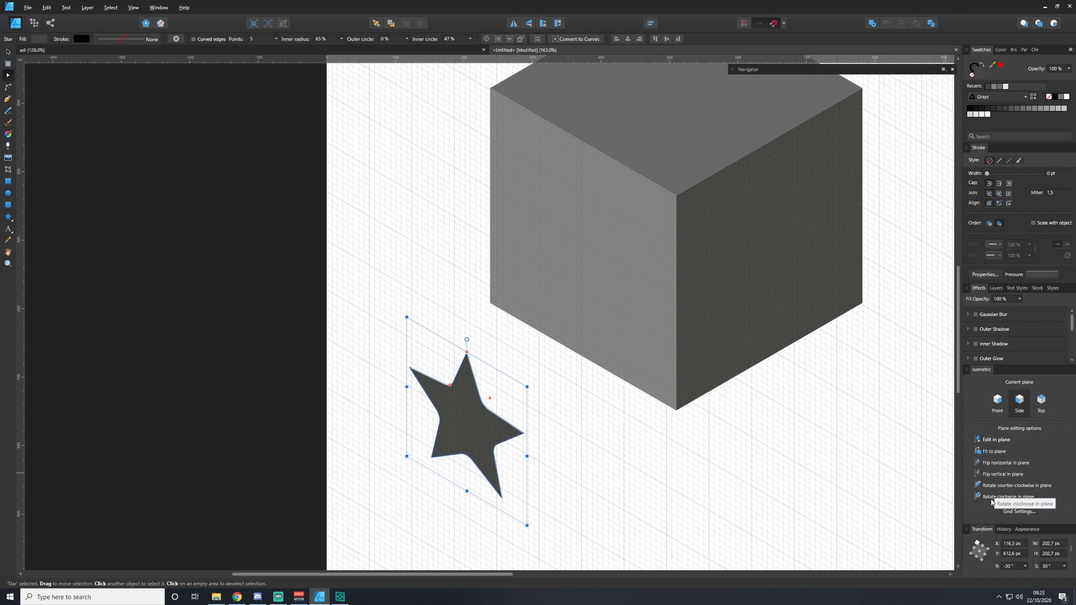
click(993, 475)
click(1002, 408)
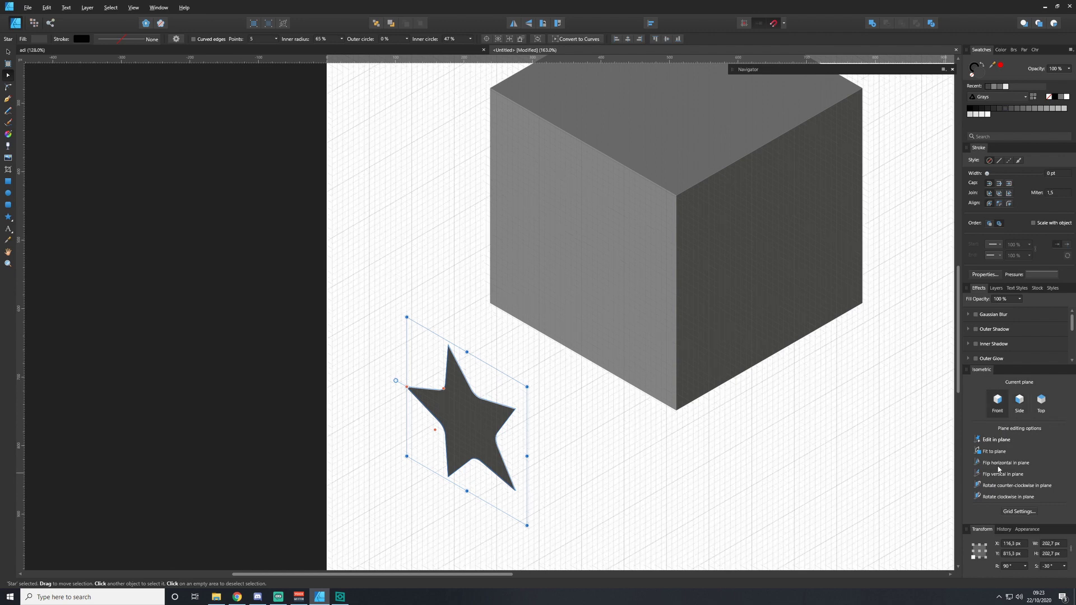
click(998, 452)
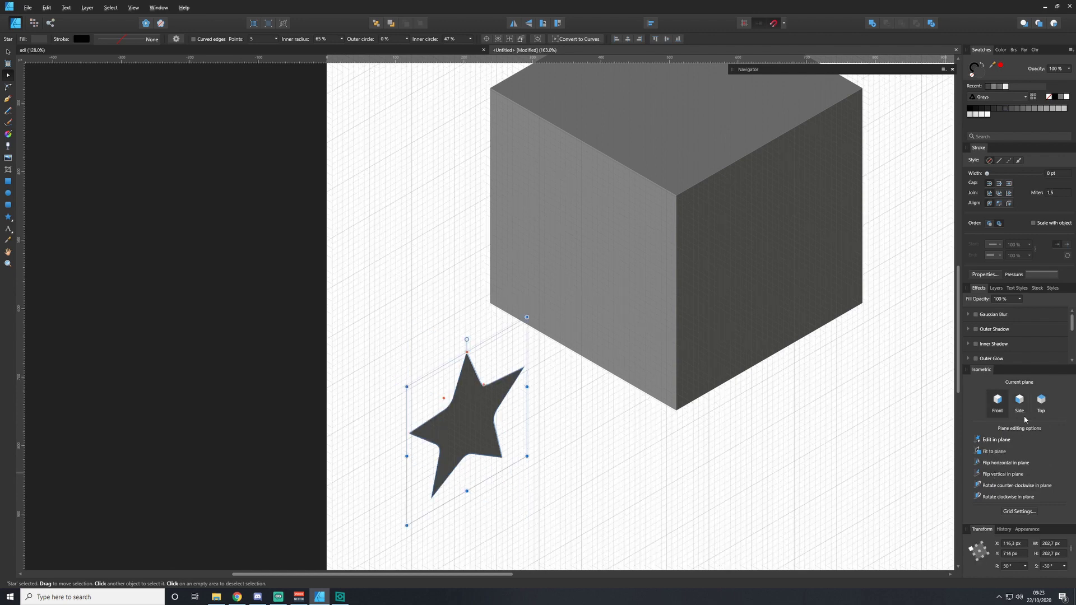
Fit the star back onto the Top plane, flip it vertically, and rotate it to 150°.
click(1041, 400)
click(1000, 453)
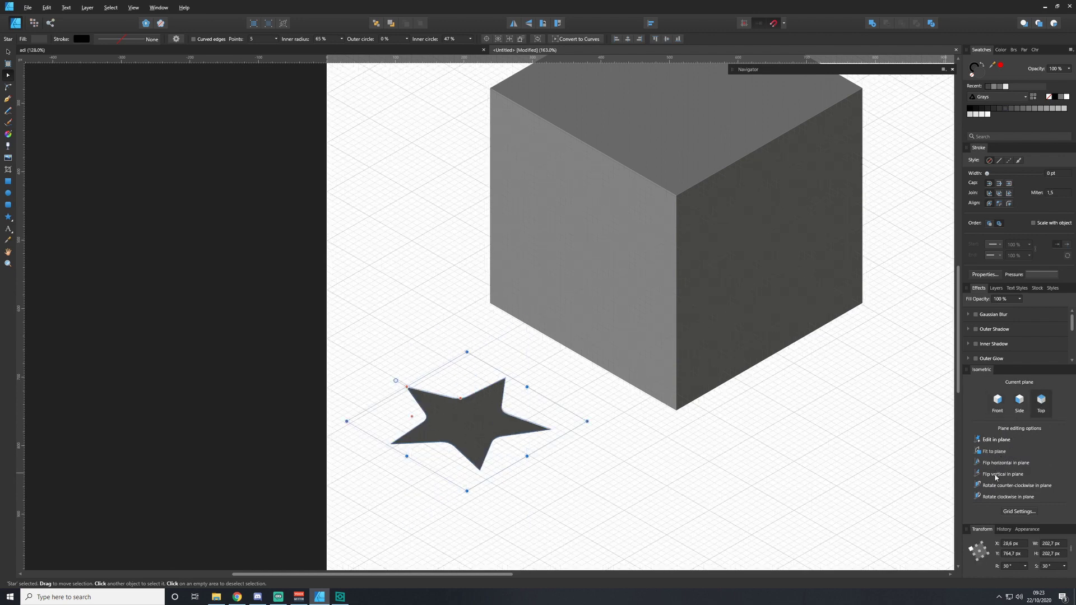
click(994, 475)
click(992, 497)
click(996, 486)
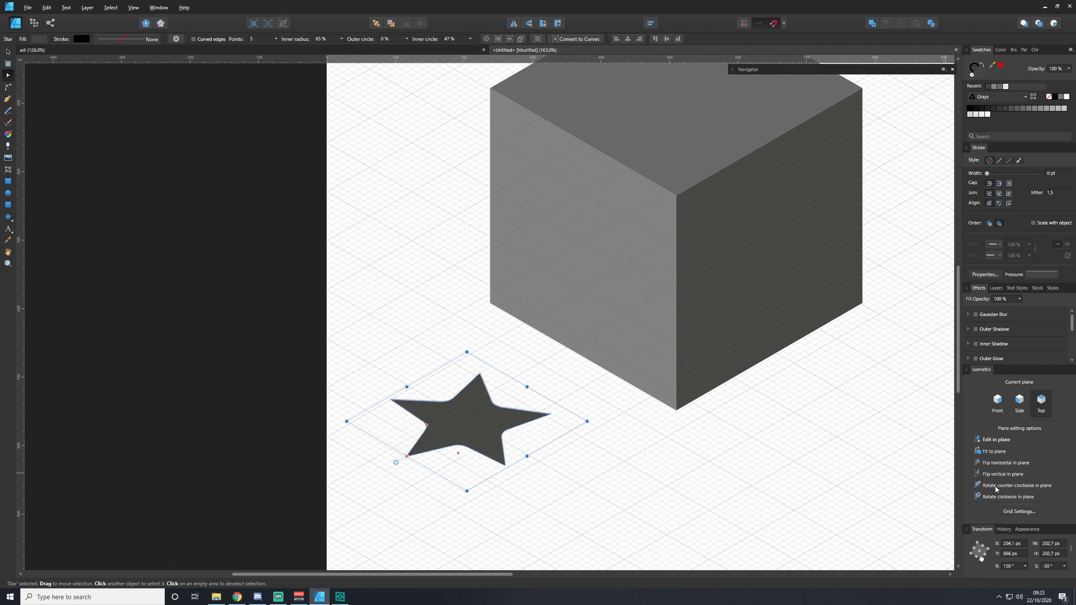